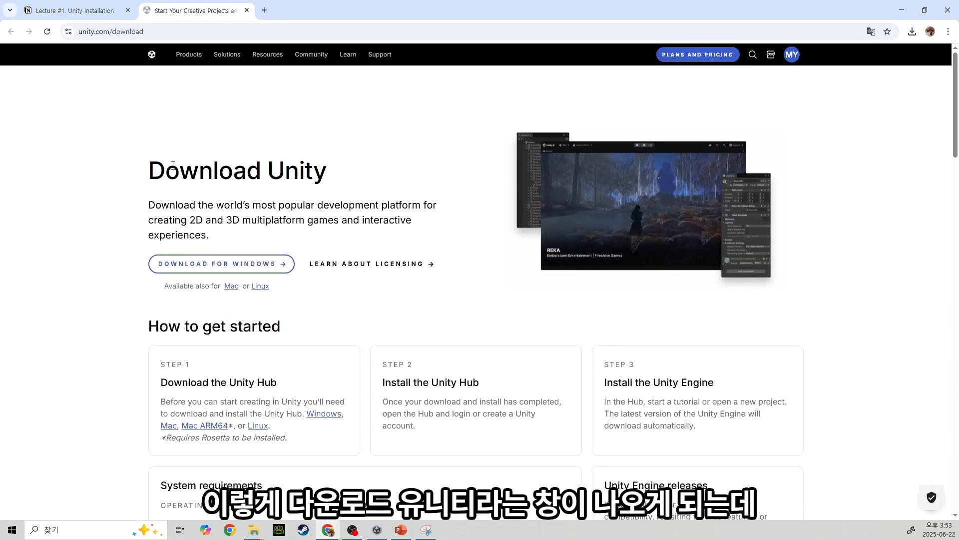
Download the Unity Hub installer for Windows from the Download Unity page.
{"action": "left_click_drag", "start_coordinate": [150, 170], "coordinate": [331, 179]}
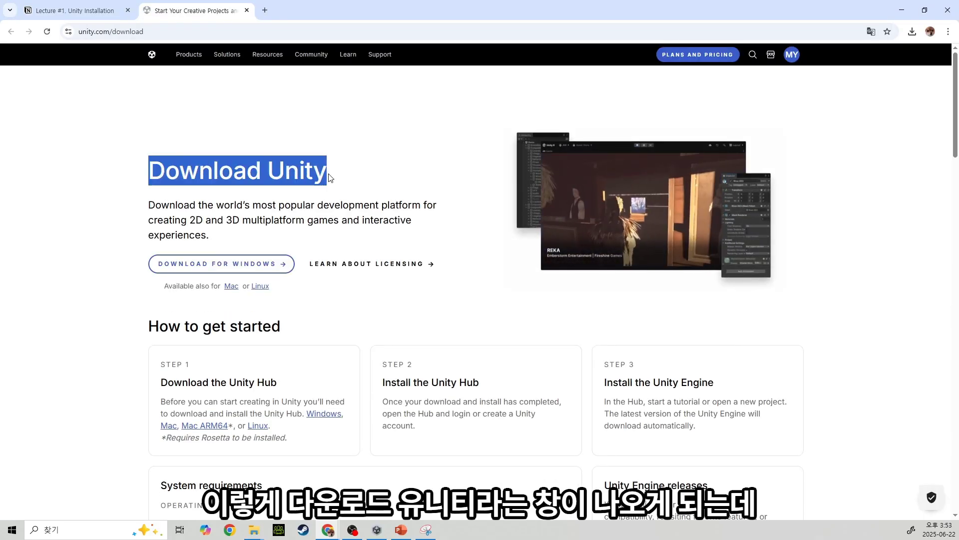
{"action": "left_click", "coordinate": [306, 193]}
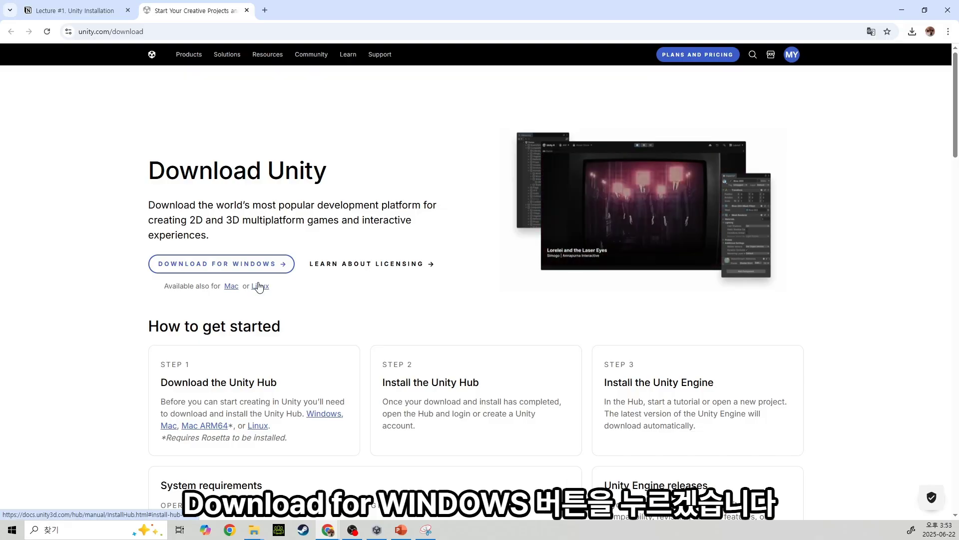
{"action": "left_click", "coordinate": [218, 267]}
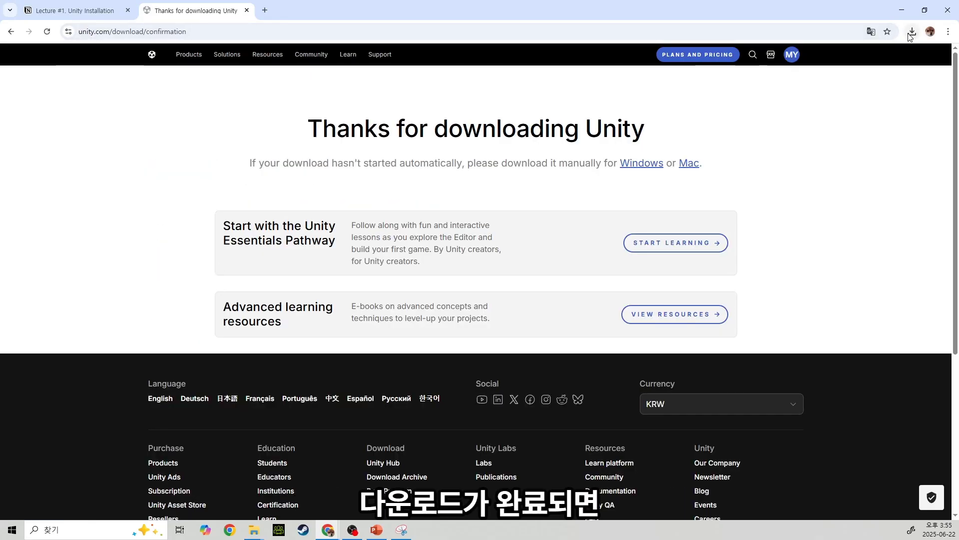
Run the newest downloaded UnityHubSetup.exe, accept the terms of service and install Unity Hub in C:\Program Files\Unity Hub.
{"action": "left_click", "coordinate": [911, 33]}
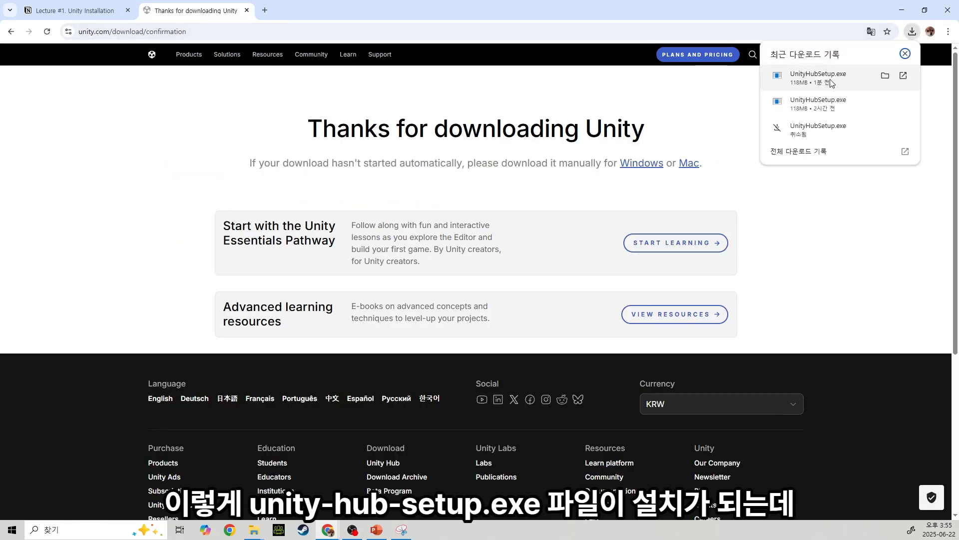
{"action": "left_click", "coordinate": [831, 83]}
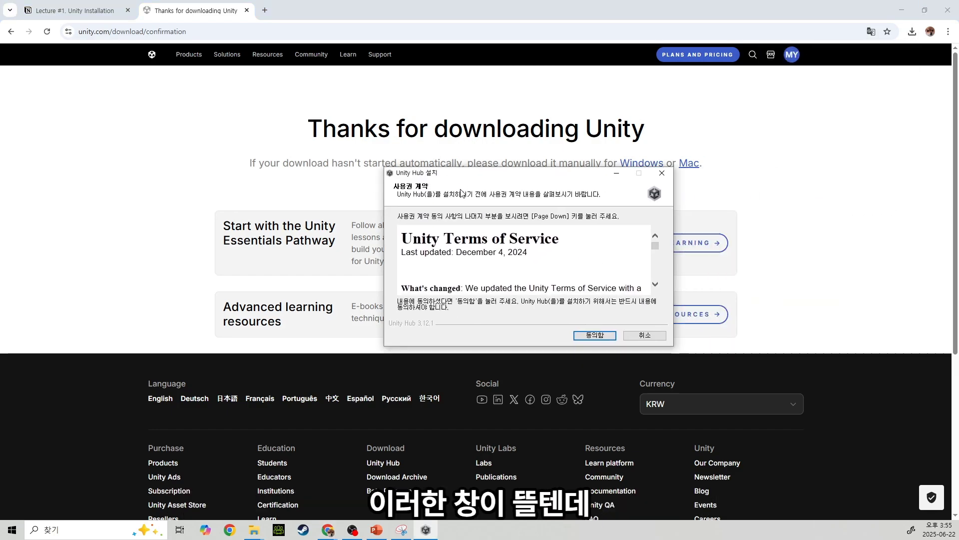
{"action": "left_click", "coordinate": [605, 335]}
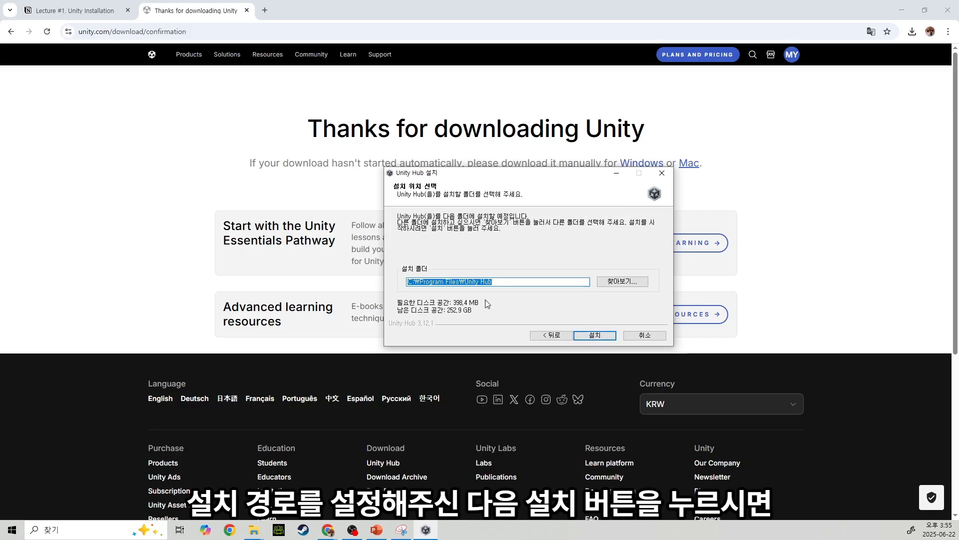
{"action": "left_click", "coordinate": [591, 337]}
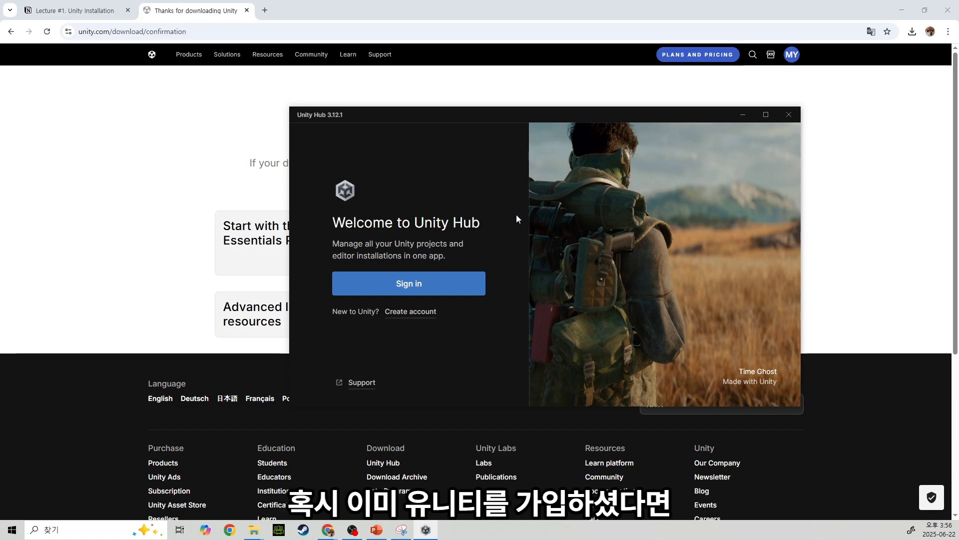
Start creating a new Unity account from Unity Hub's welcome screen.
{"action": "left_click", "coordinate": [415, 313]}
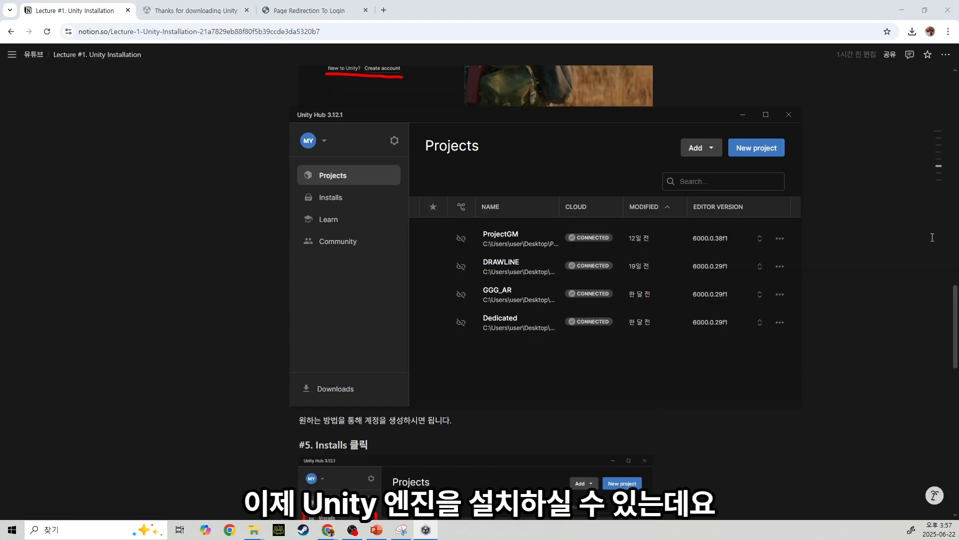
Choose Unity 6.0 (6000.0.51f1) LTS from the official editor releases for installation.
{"action": "left_click", "coordinate": [341, 198]}
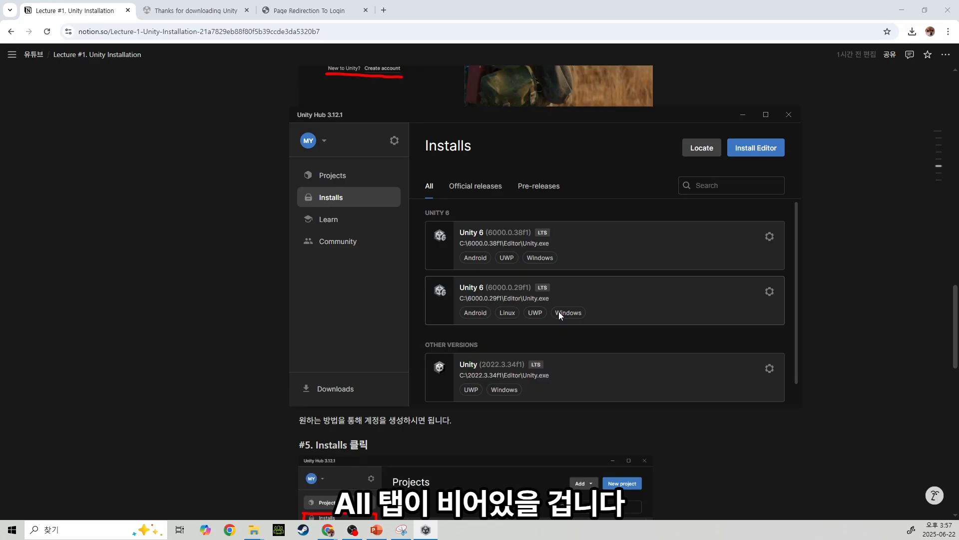
{"action": "left_click", "coordinate": [754, 149]}
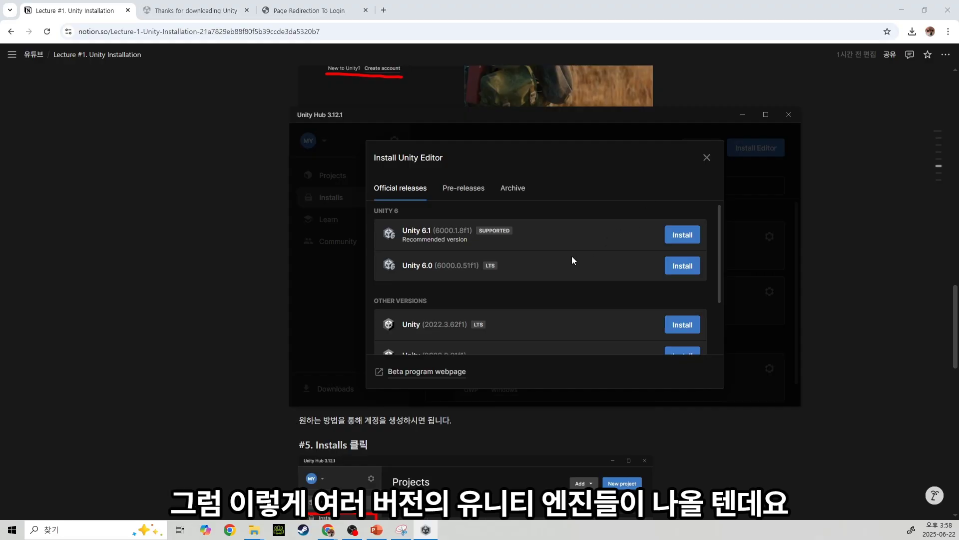
{"action": "scroll", "coordinate": [571, 256], "scroll_direction": "down", "scroll_amount": 1}
{"action": "scroll", "coordinate": [573, 258], "scroll_direction": "up", "scroll_amount": 2}
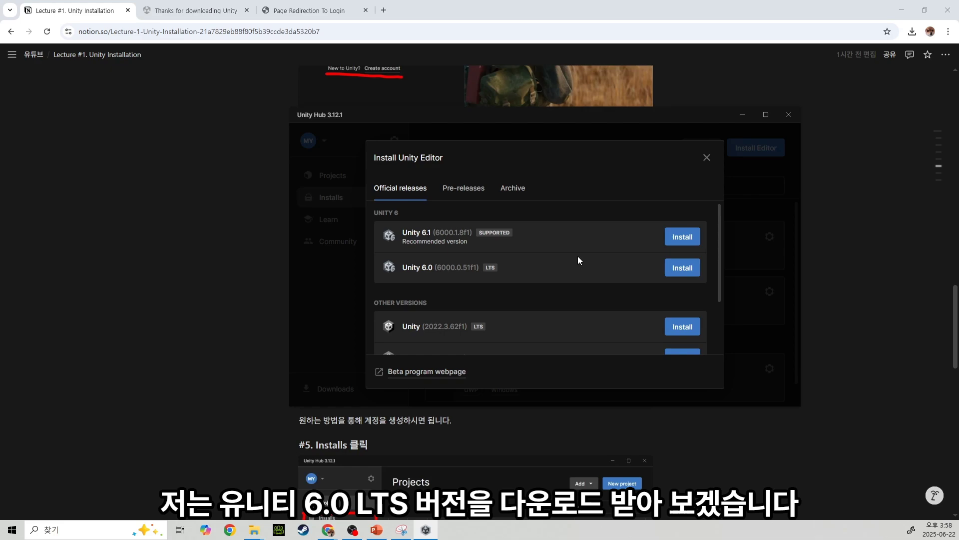
{"action": "left_click", "coordinate": [682, 268]}
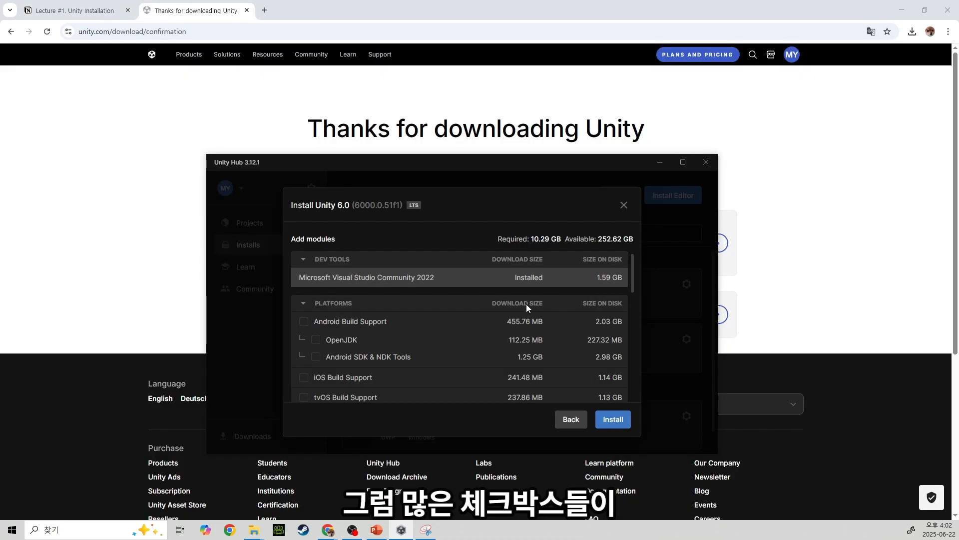
Install the editor with the Universal Windows Platform Build Support and Windows Build Support (IL2CPP) modules.
{"action": "scroll", "coordinate": [526, 304], "scroll_direction": "down", "scroll_amount": 5}
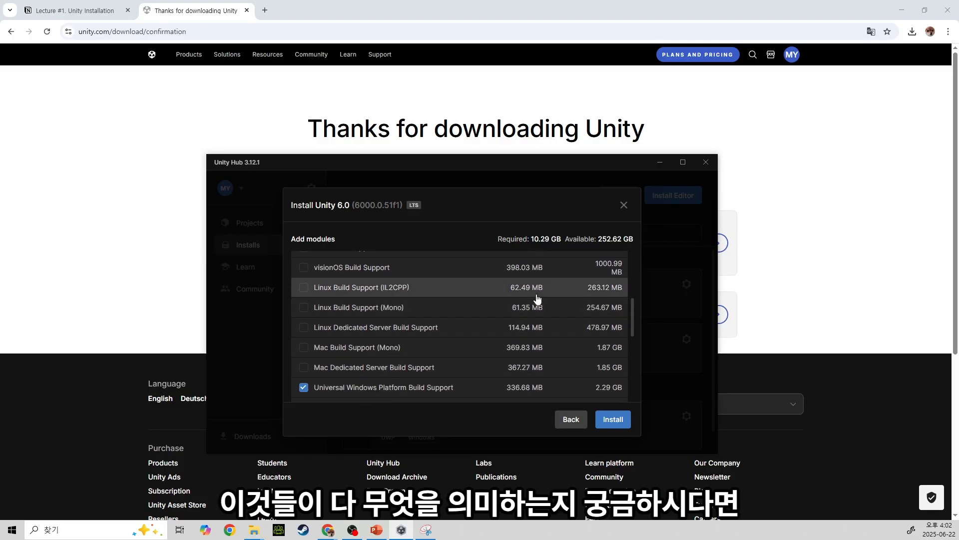
{"action": "scroll", "coordinate": [538, 298], "scroll_direction": "down", "scroll_amount": 2}
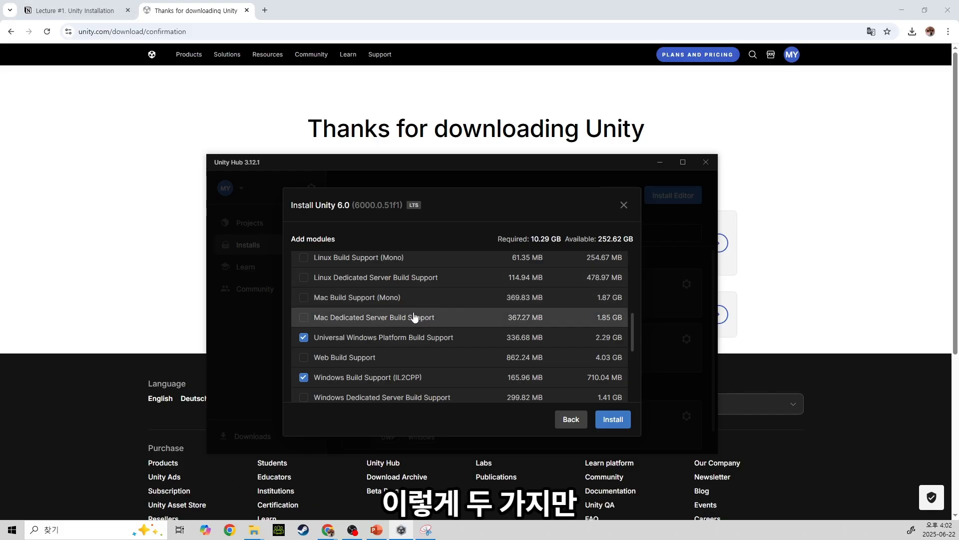
{"action": "scroll", "coordinate": [332, 380], "scroll_direction": "down", "scroll_amount": 3}
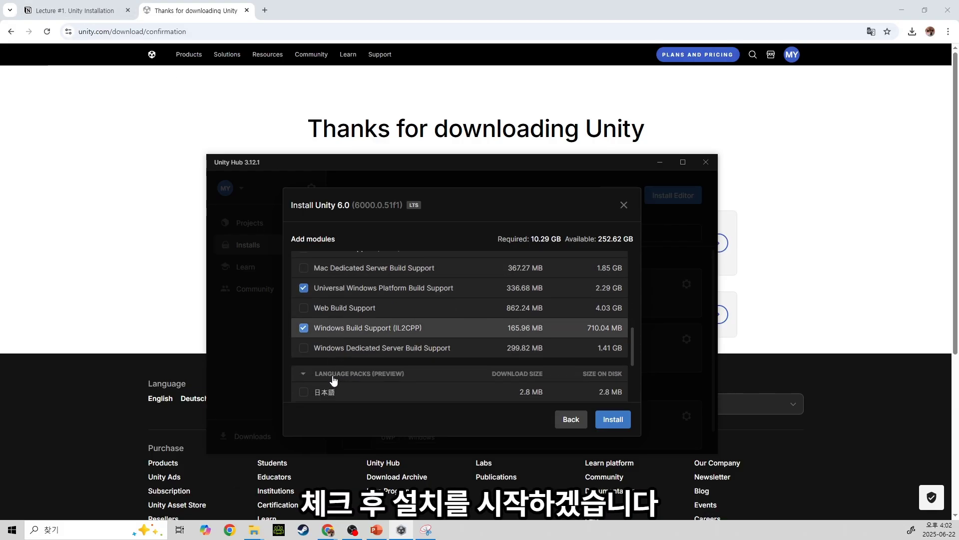
{"action": "left_click", "coordinate": [605, 419]}
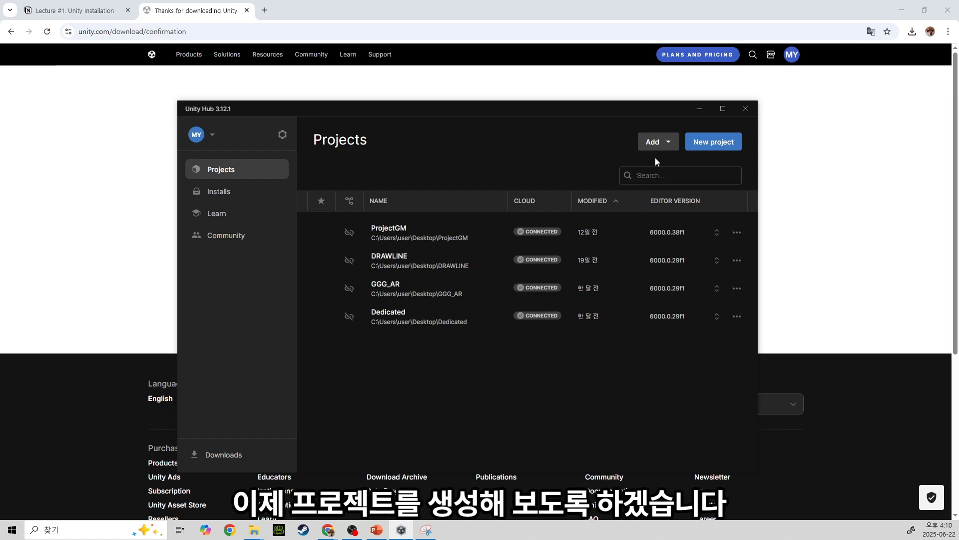
Start a new project with editor version 6000.0.51f1, review the available templates and keep Universal 3D.
{"action": "left_click", "coordinate": [229, 190]}
{"action": "left_click", "coordinate": [231, 170]}
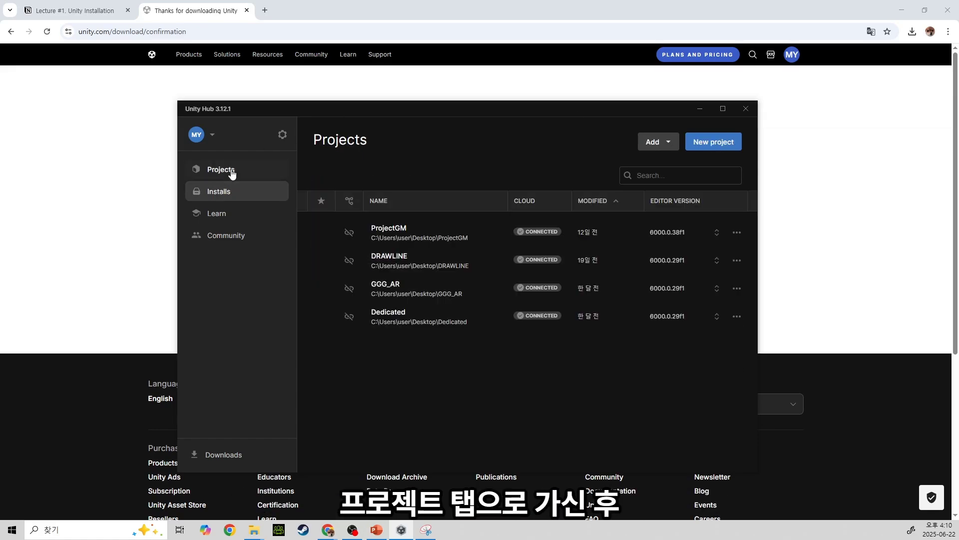
{"action": "left_click", "coordinate": [723, 146]}
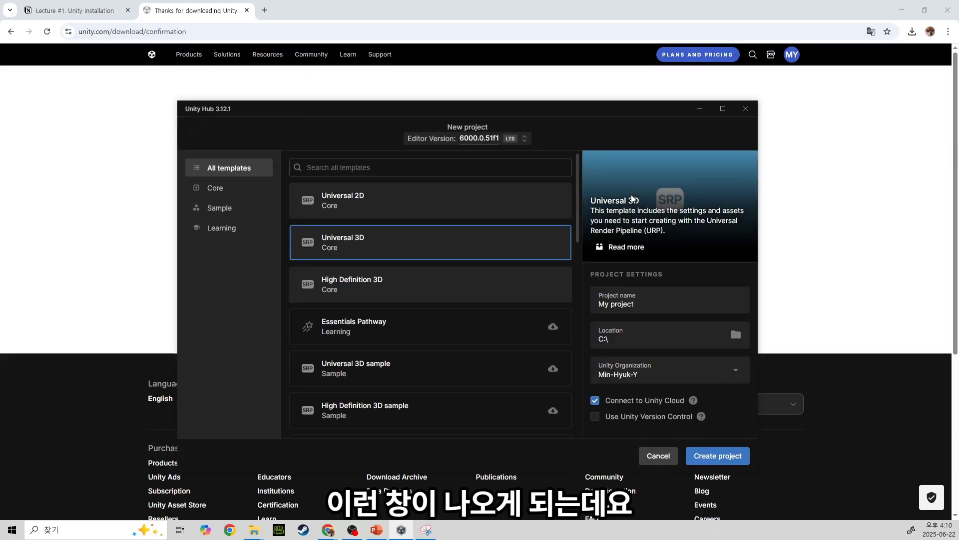
{"action": "left_click", "coordinate": [480, 143]}
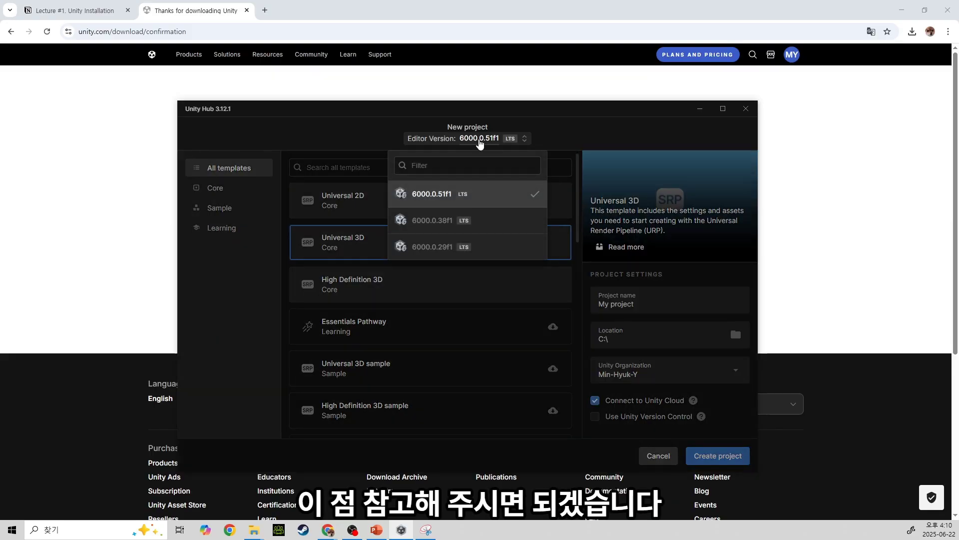
{"action": "left_click", "coordinate": [481, 142]}
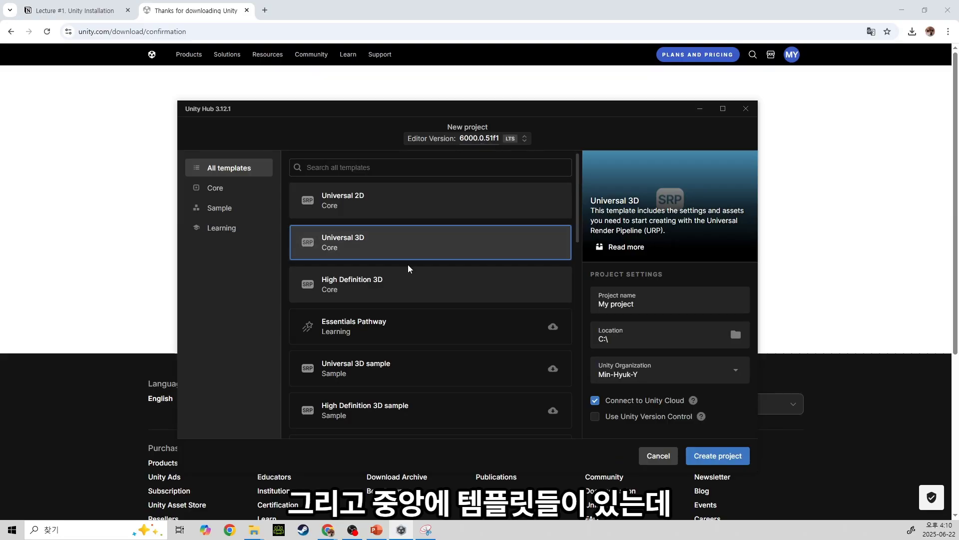
{"action": "scroll", "coordinate": [415, 224], "scroll_direction": "down", "scroll_amount": 4}
{"action": "scroll", "coordinate": [430, 272], "scroll_direction": "down", "scroll_amount": 8}
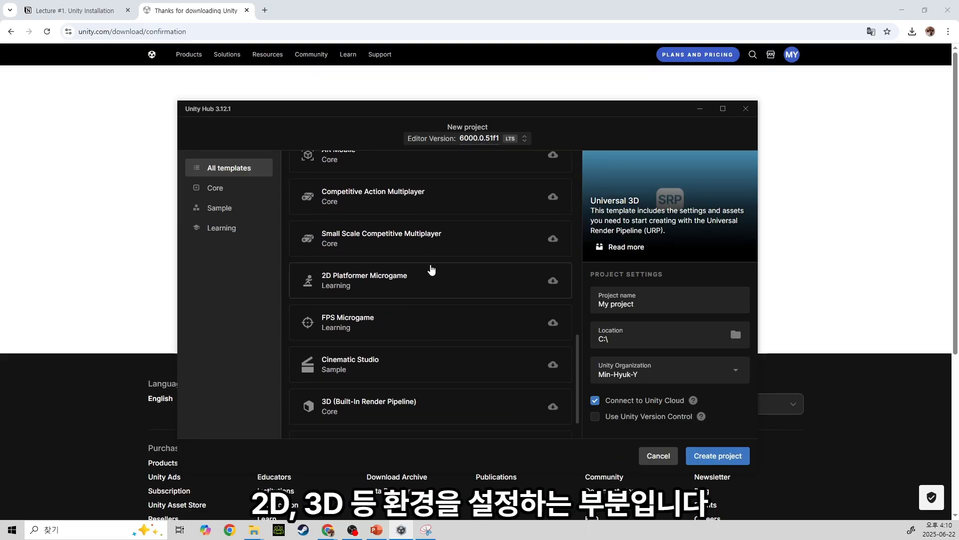
{"action": "scroll", "coordinate": [430, 280], "scroll_direction": "up", "scroll_amount": 7}
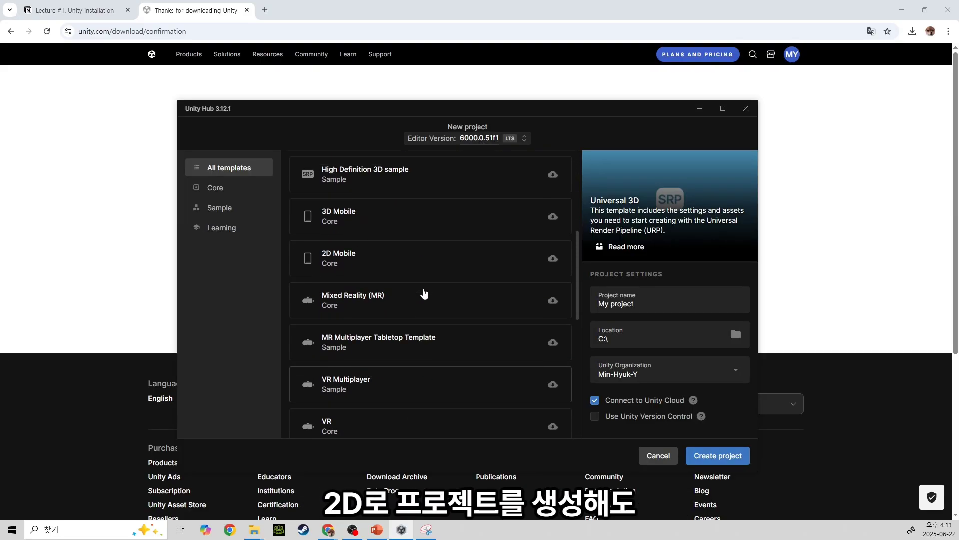
{"action": "scroll", "coordinate": [424, 292], "scroll_direction": "up", "scroll_amount": 4}
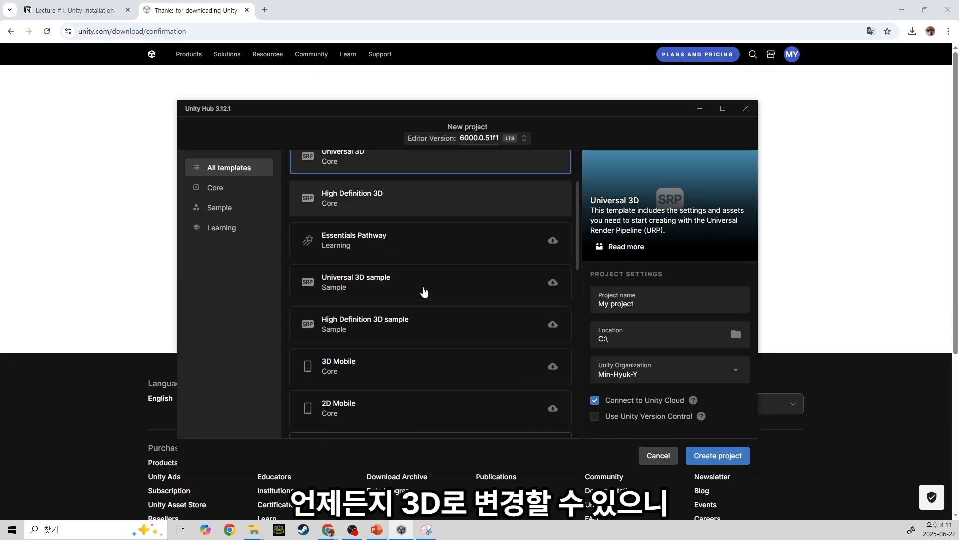
{"action": "scroll", "coordinate": [424, 290], "scroll_direction": "up", "scroll_amount": 2}
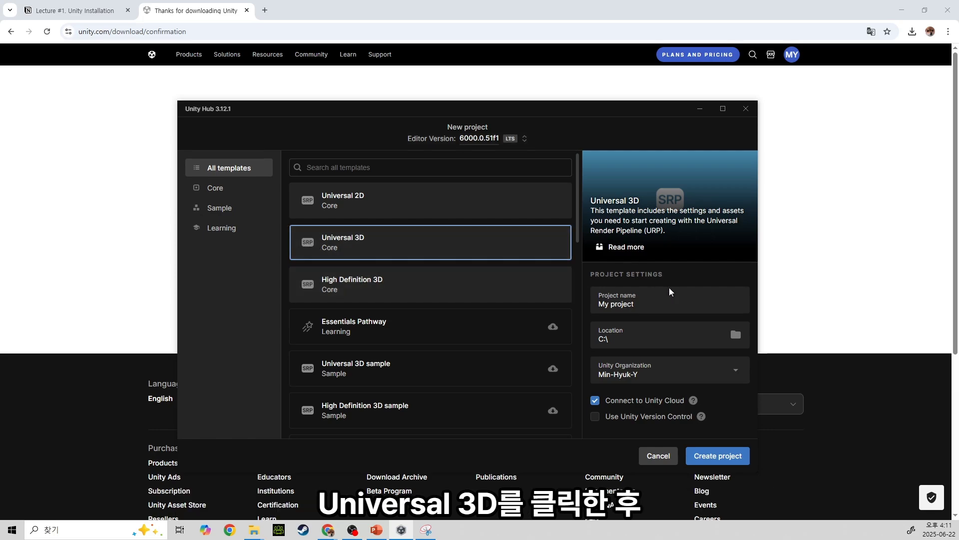
Name the project StyrofoamBlade and create it in C:\.
{"action": "left_click", "coordinate": [642, 303]}
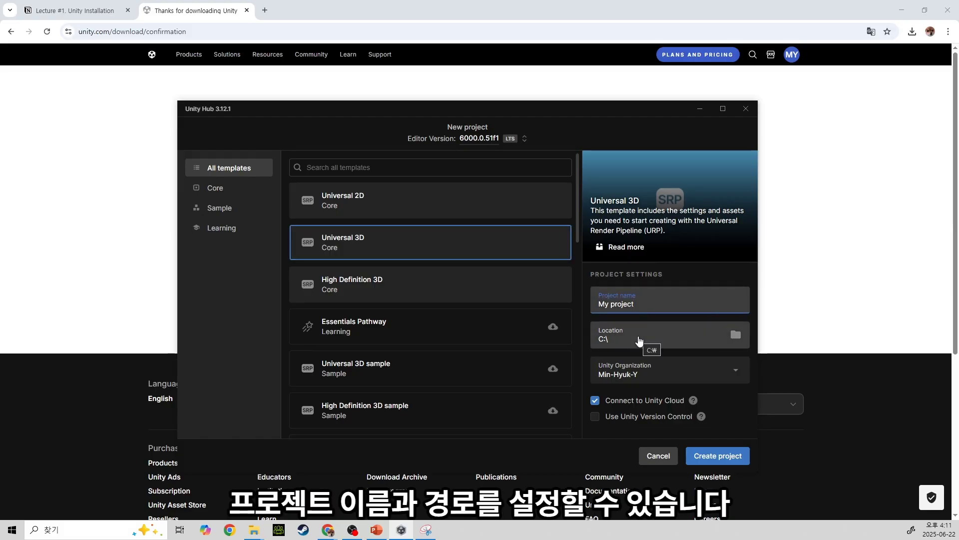
{"action": "left_click_drag", "start_coordinate": [634, 305], "coordinate": [587, 306]}
{"action": "key", "text": "BackSpace"}
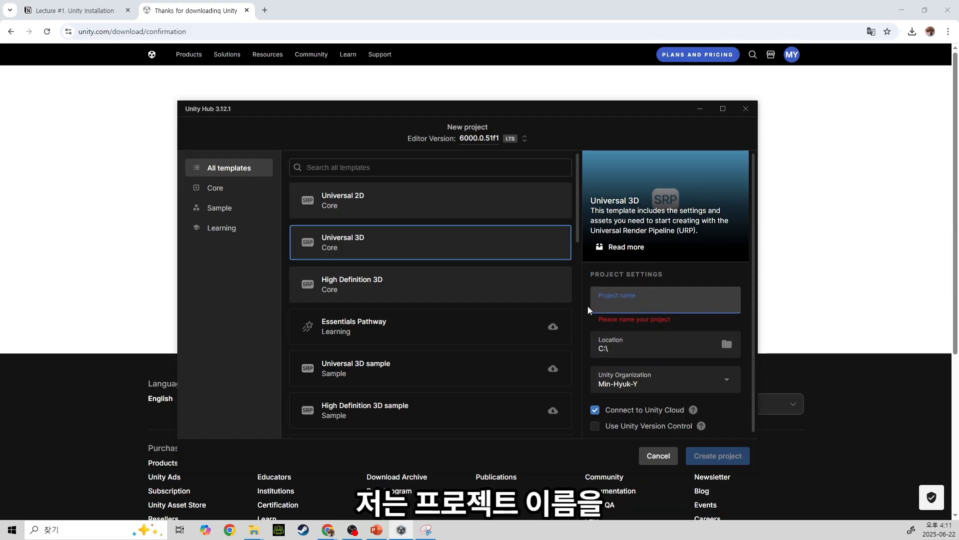
{"action": "type", "text": "StyrofoamBlade"}
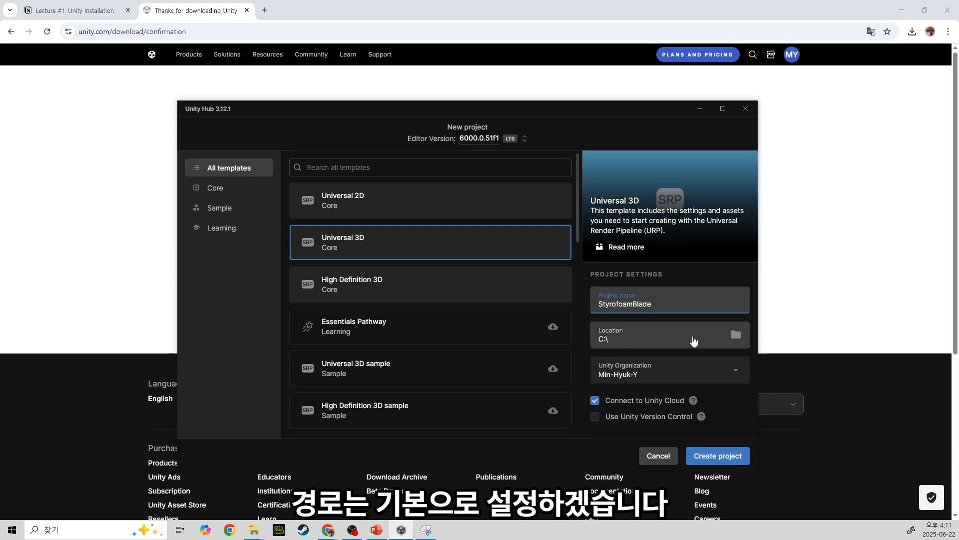
{"action": "left_click", "coordinate": [726, 456]}
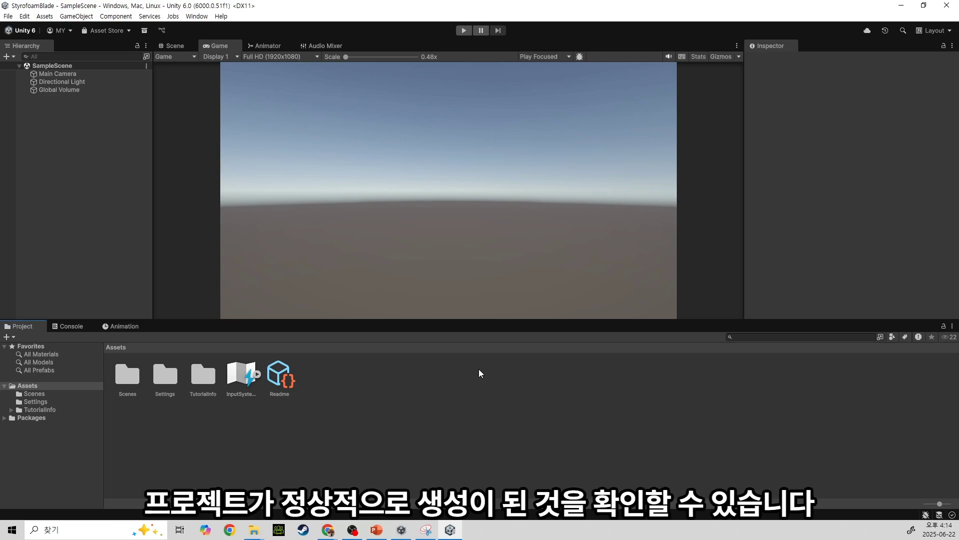
Look around the sample scene in the Scene view and inspect the Directional Light and Global Volume objects.
{"action": "left_click", "coordinate": [436, 205]}
{"action": "left_click", "coordinate": [189, 48]}
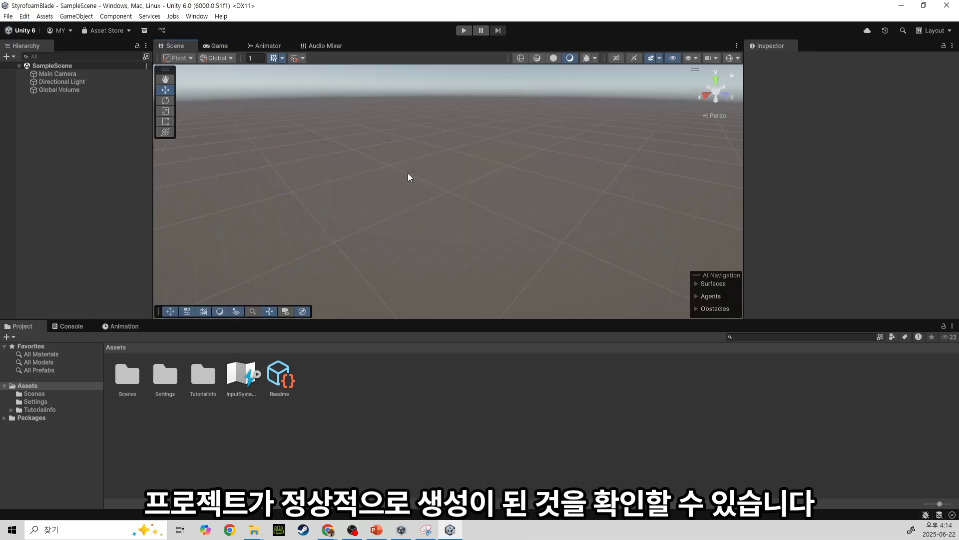
{"action": "right_click_drag", "start_coordinate": [407, 176], "coordinate": [452, 167]}
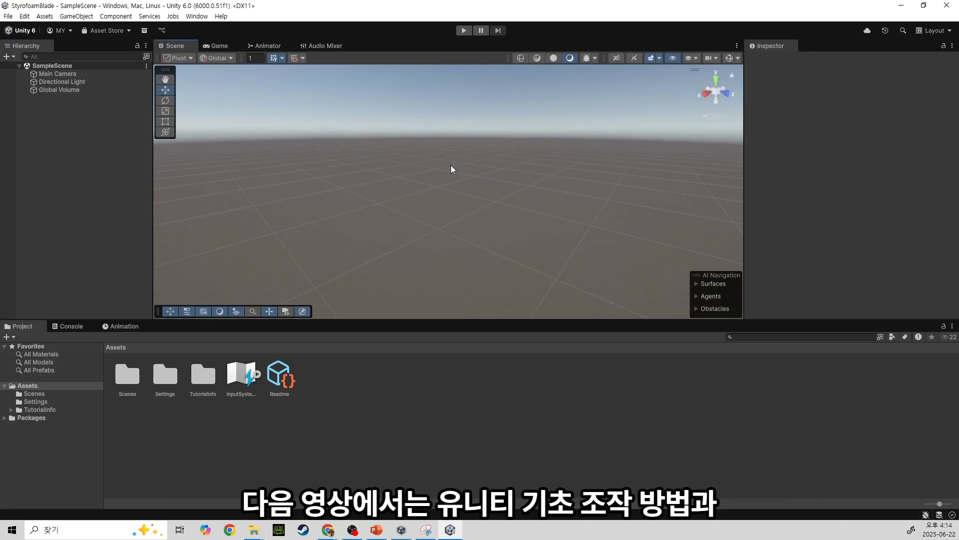
{"action": "left_click", "coordinate": [60, 83]}
{"action": "left_click", "coordinate": [60, 90]}
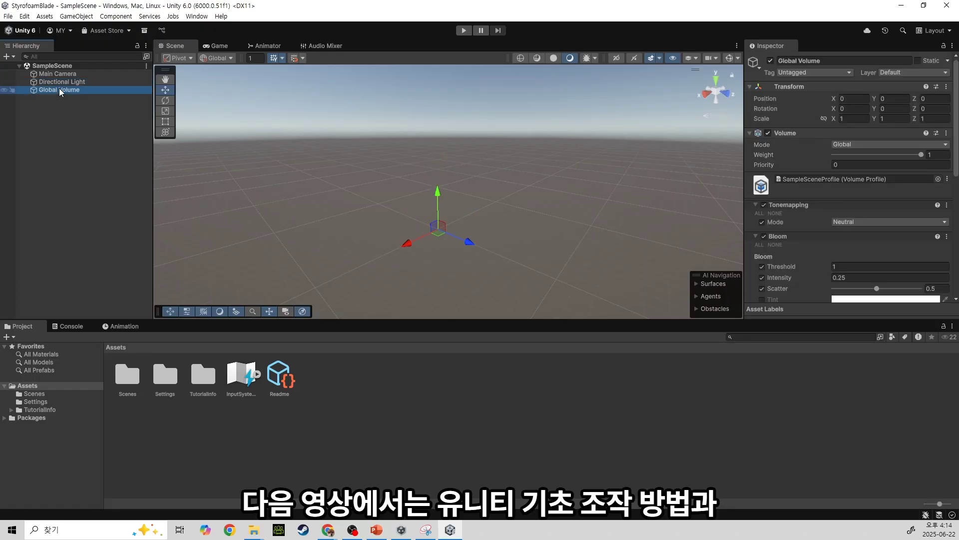